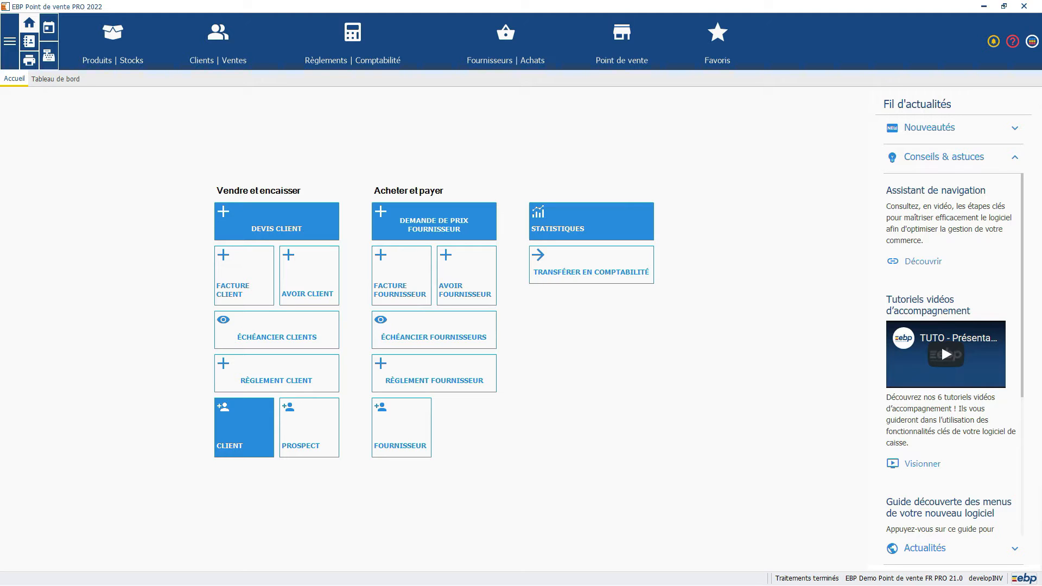
Open the ECCA SARL client record and show the choices for sending its receipts by e-mail in the point-of-sale settings.
left_click(217, 42)
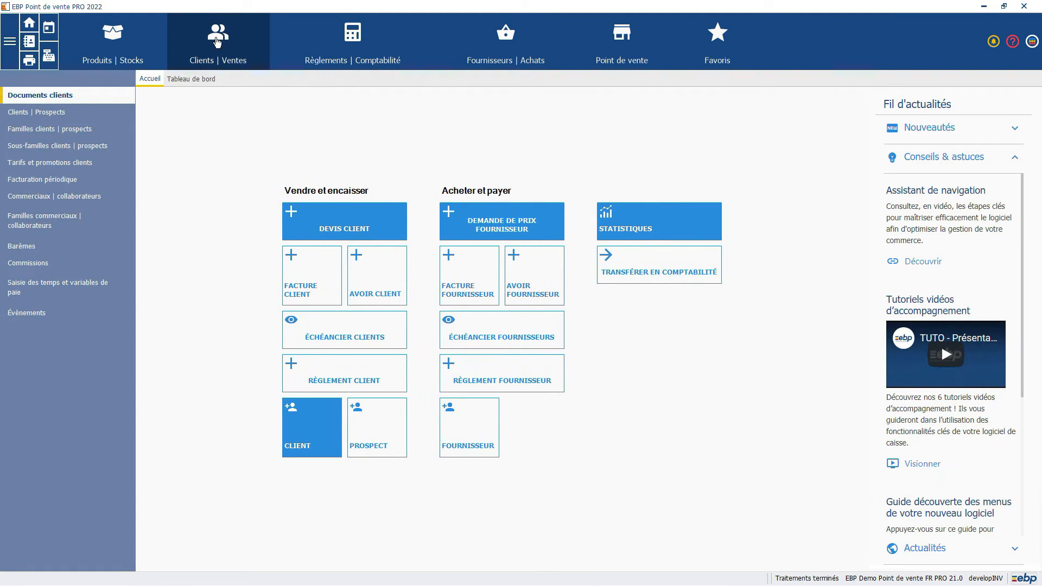
left_click(56, 112)
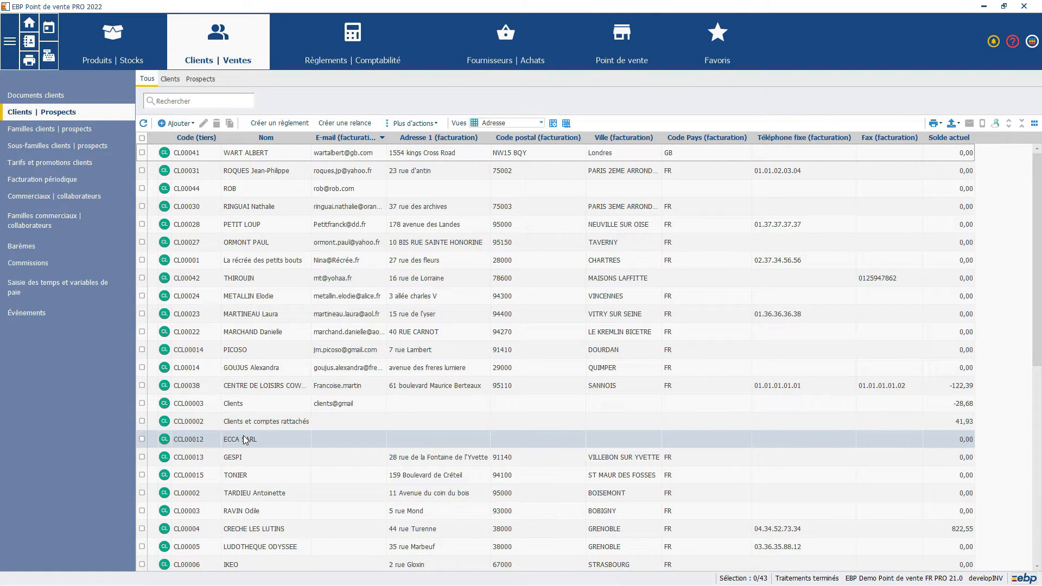
double_click(244, 438)
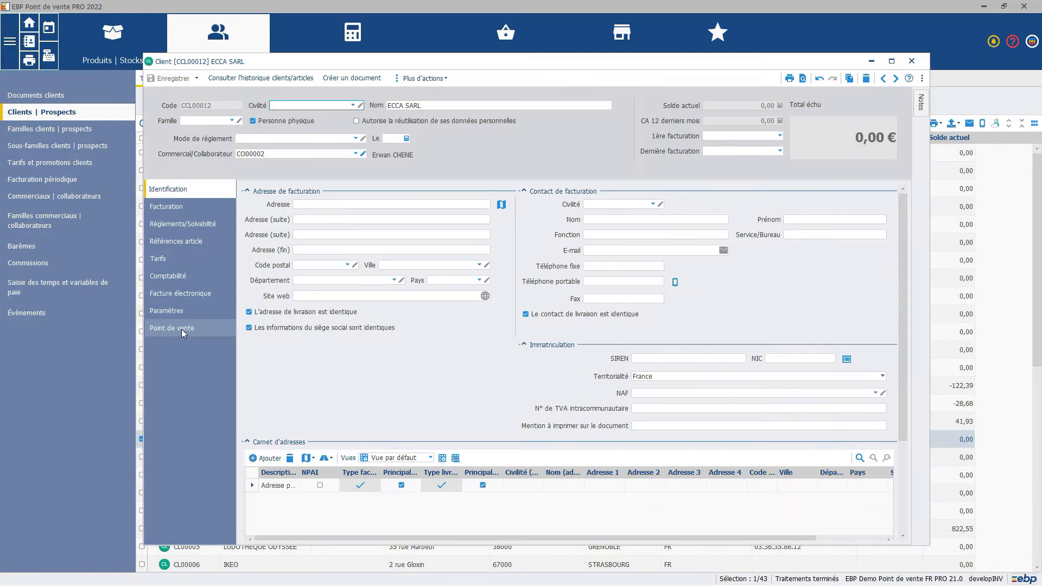
left_click(181, 329)
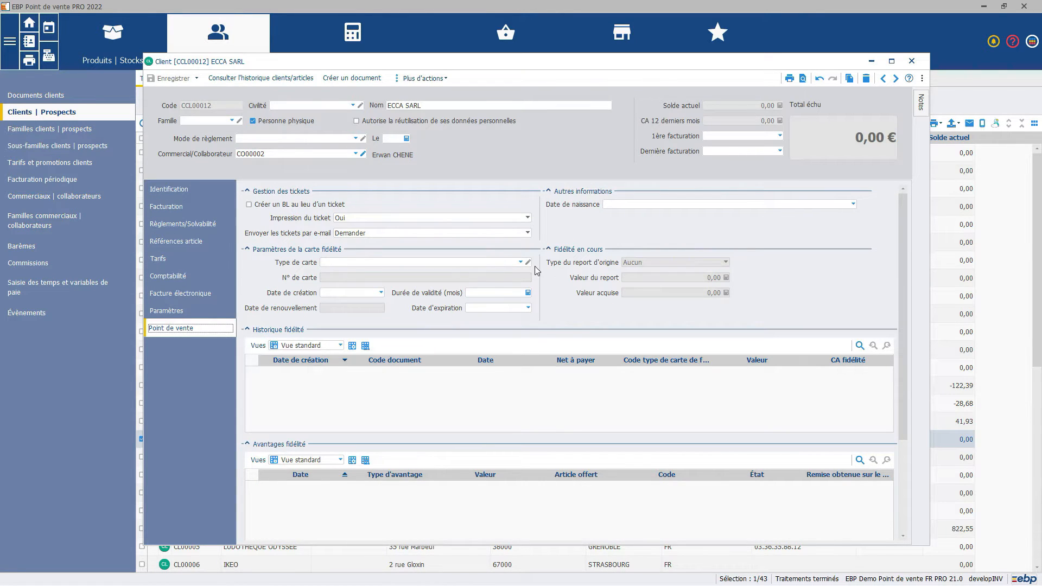
left_click(528, 234)
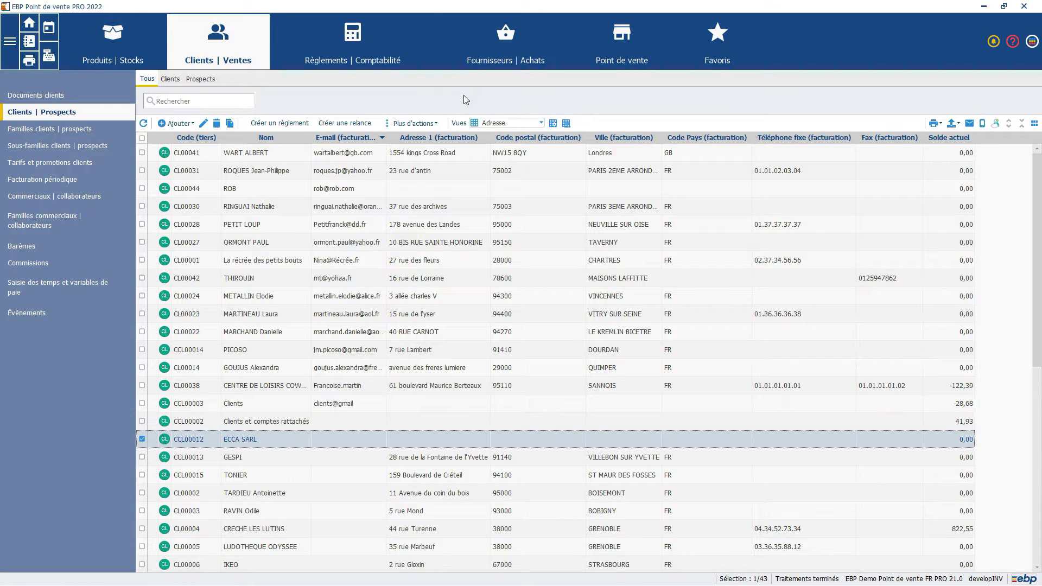
Start a bulk update of client/prospect records, filtered from Clients et comptes rattachés to ECCA SARL.
left_click(97, 118)
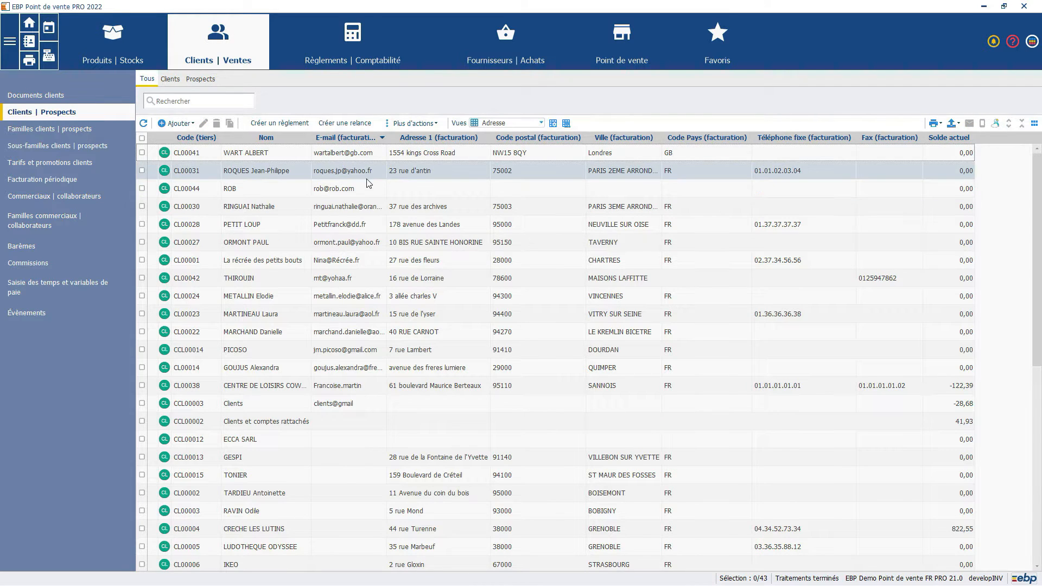
left_click(434, 123)
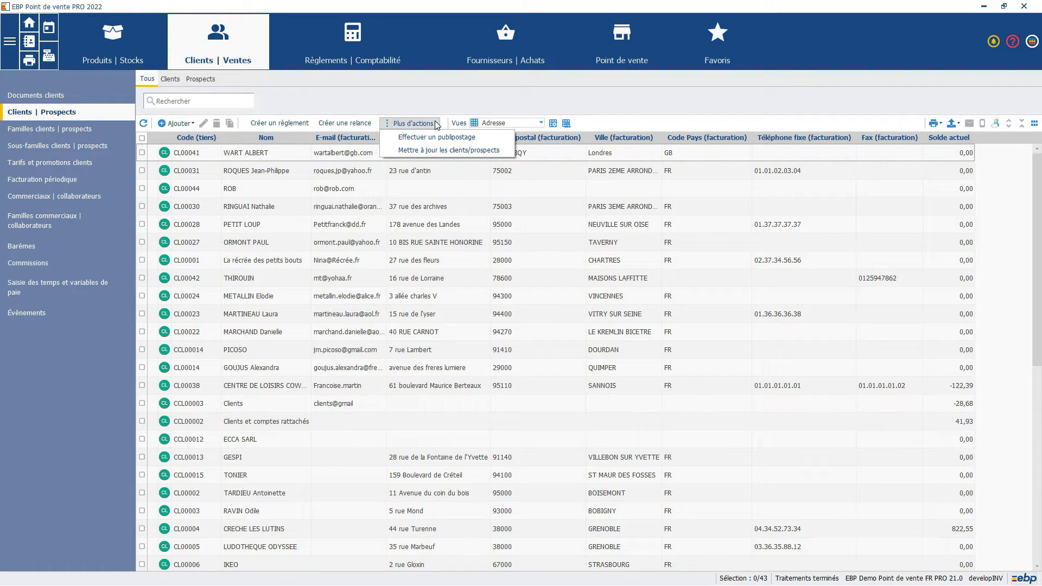
left_click(434, 151)
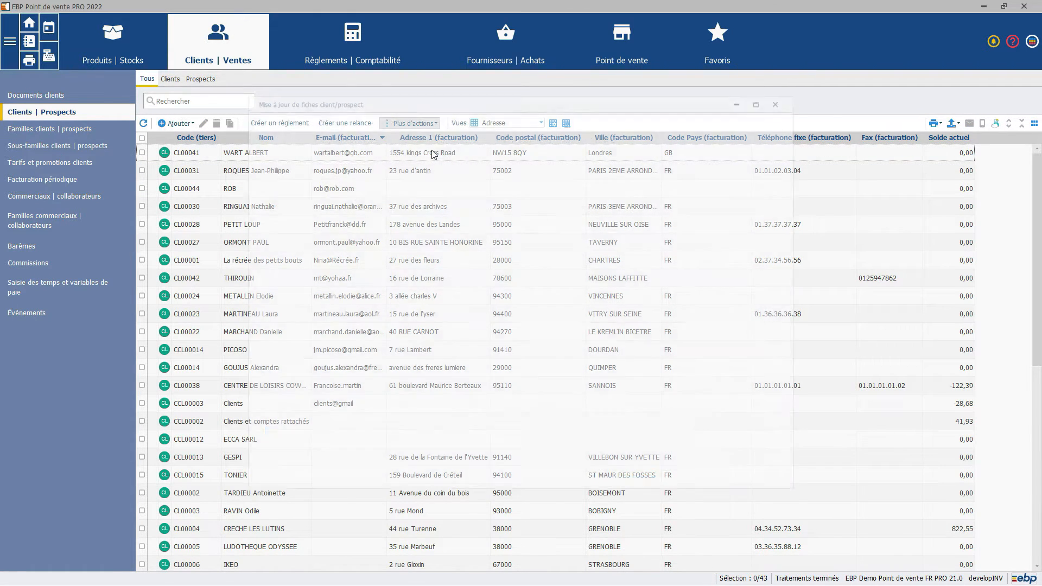
left_click(609, 481)
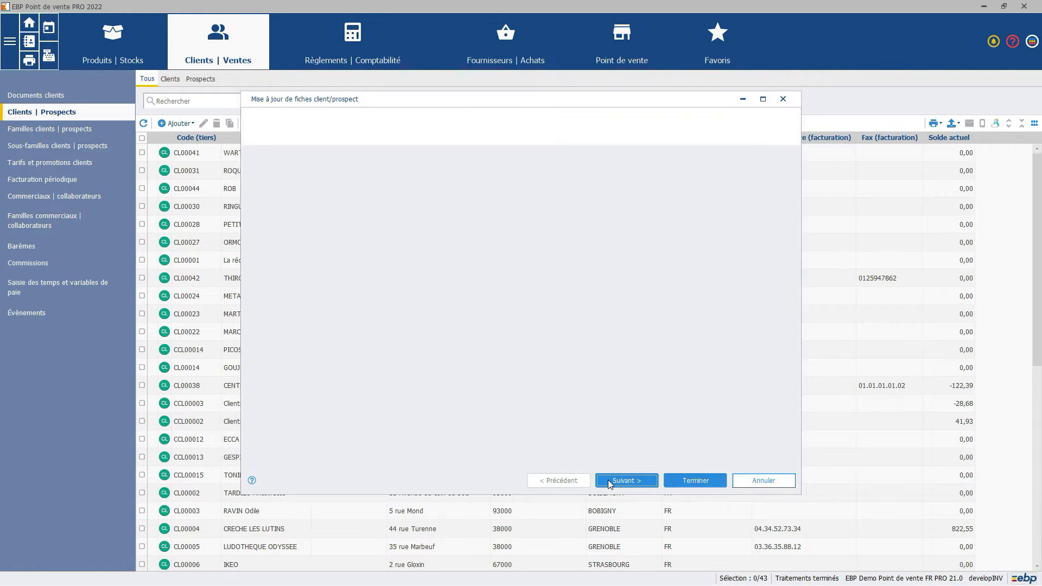
left_click(317, 179)
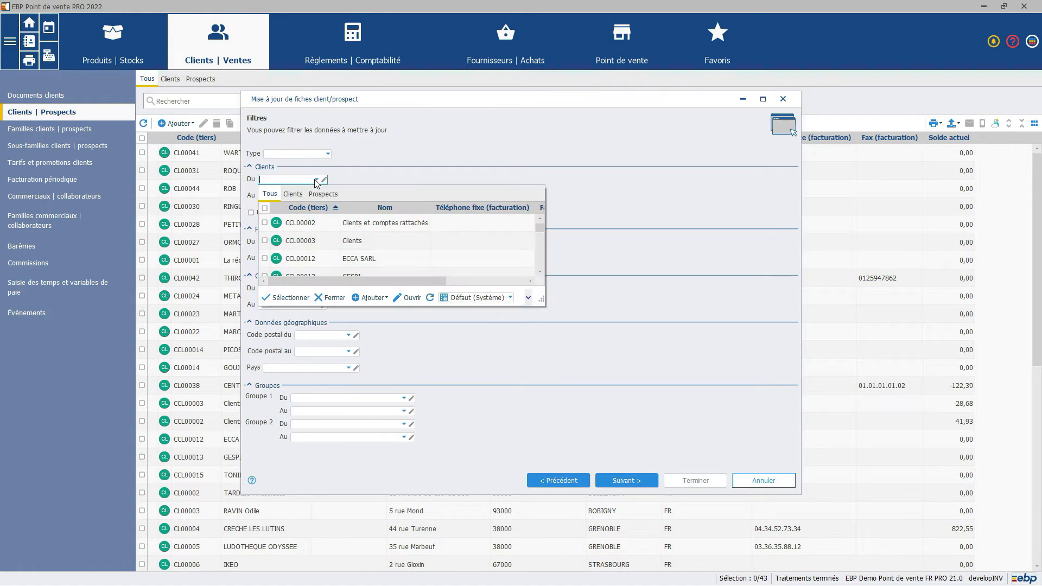
double_click(308, 226)
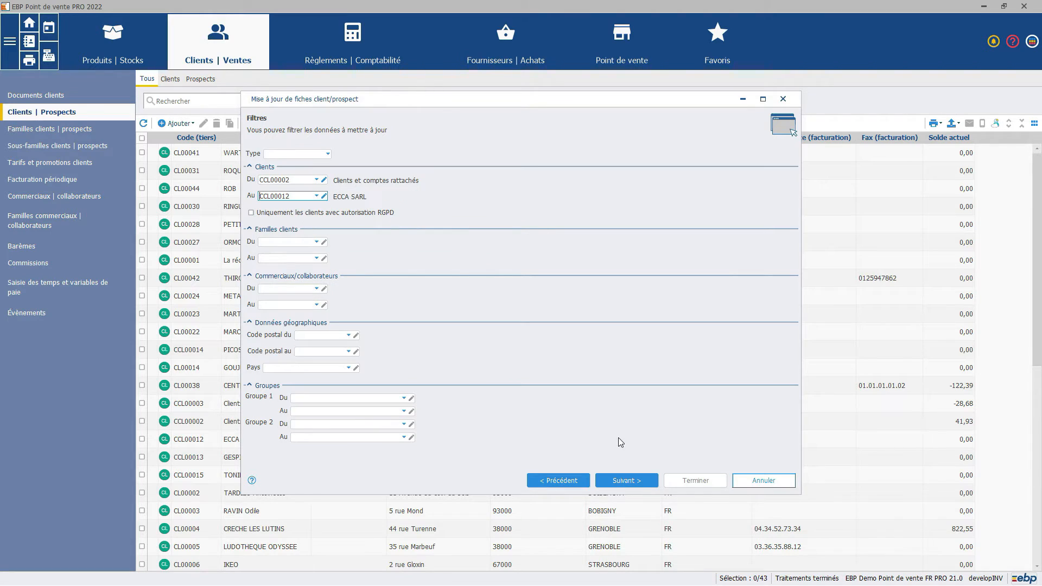
left_click(630, 481)
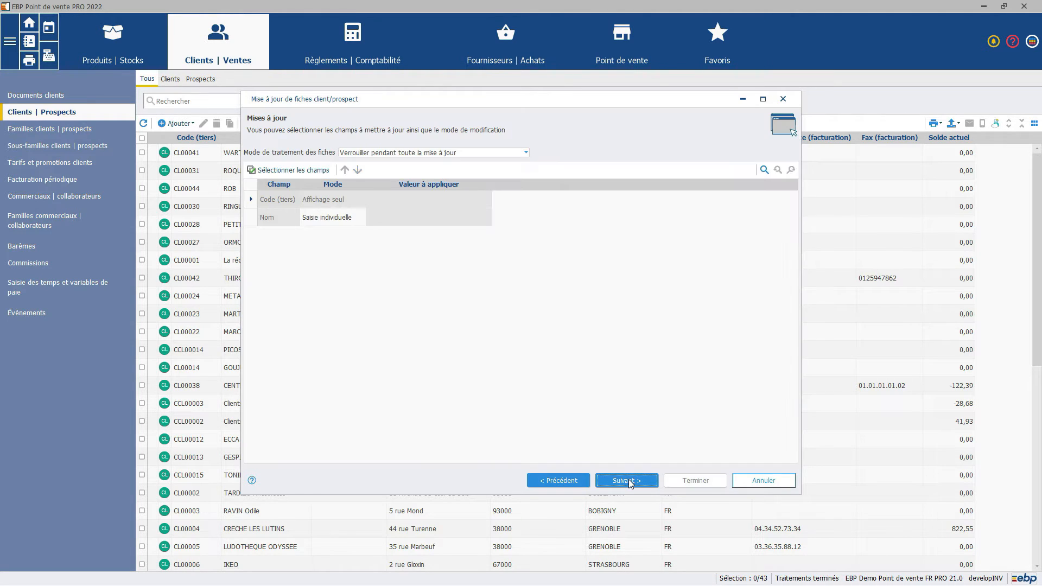
Add the Envoi du ticket de caisse par e-mail field to the fields being updated.
left_click(285, 171)
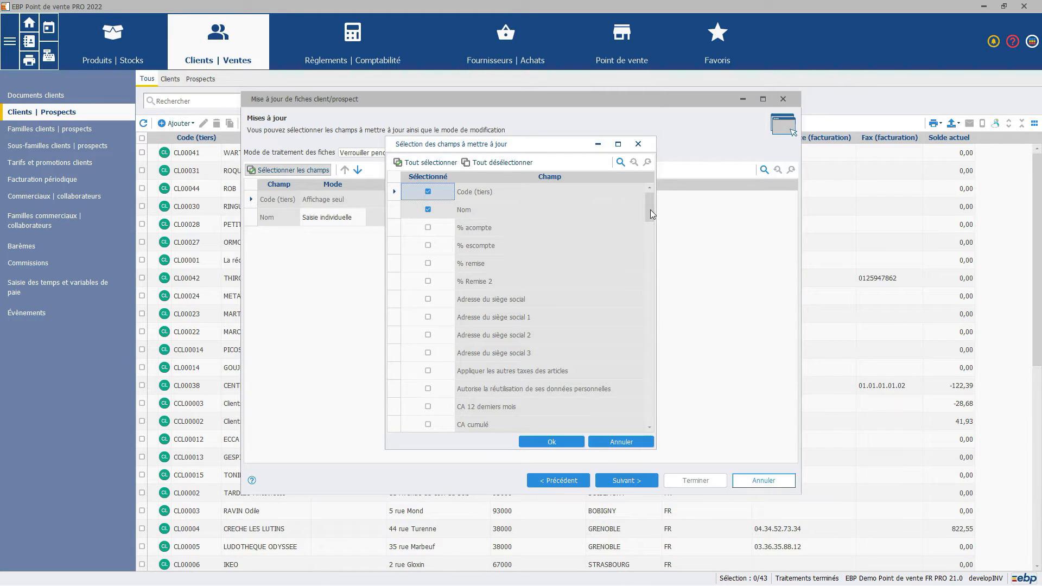
left_click_drag(650, 210, 640, 292)
scroll(640, 295, "down", 4)
left_click(428, 209)
left_click(552, 441)
Set the receipt e-mail field's mode to Saisie globale and its value to Oui.
left_click(361, 235)
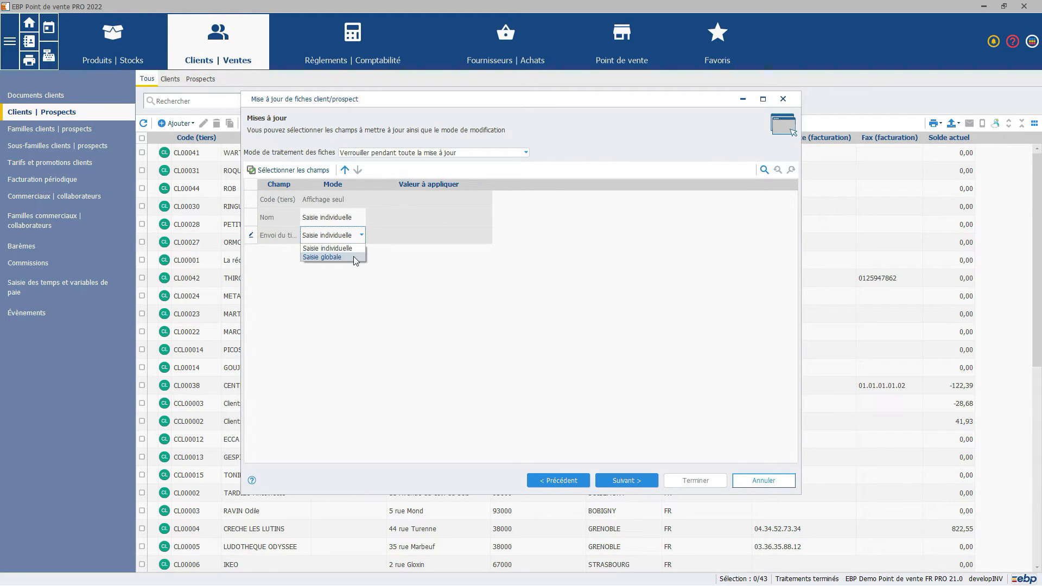
left_click(353, 256)
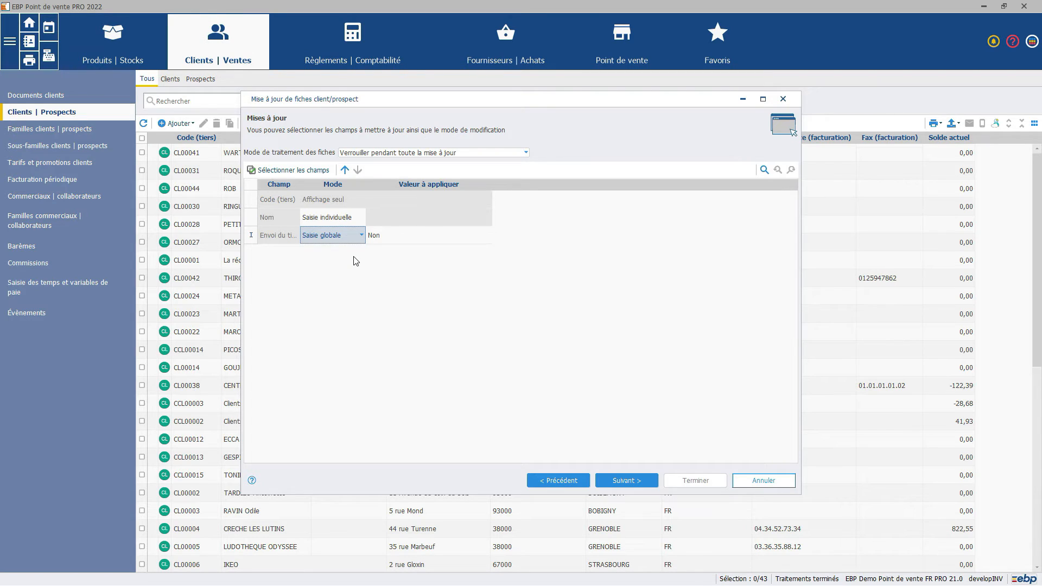
left_click(469, 239)
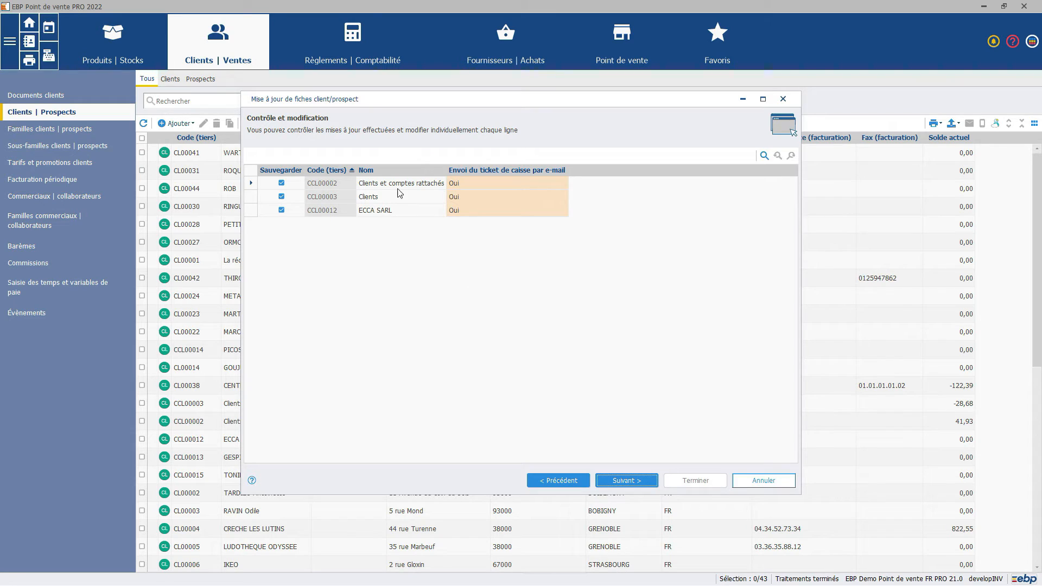
Check the receipt e-mail setting on the first client's line and complete the bulk update.
left_click(461, 182)
left_click(466, 184)
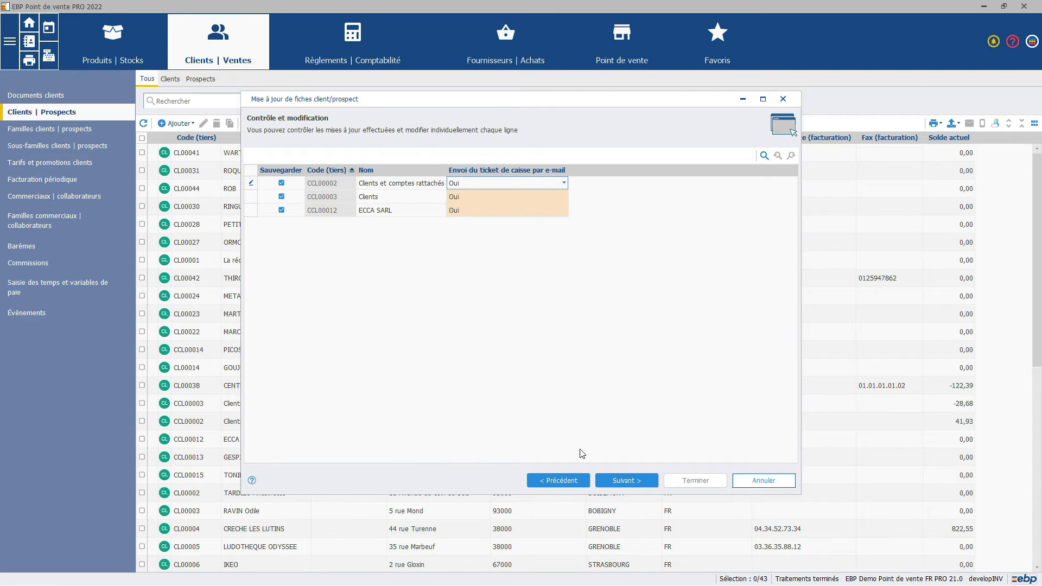
left_click(624, 473)
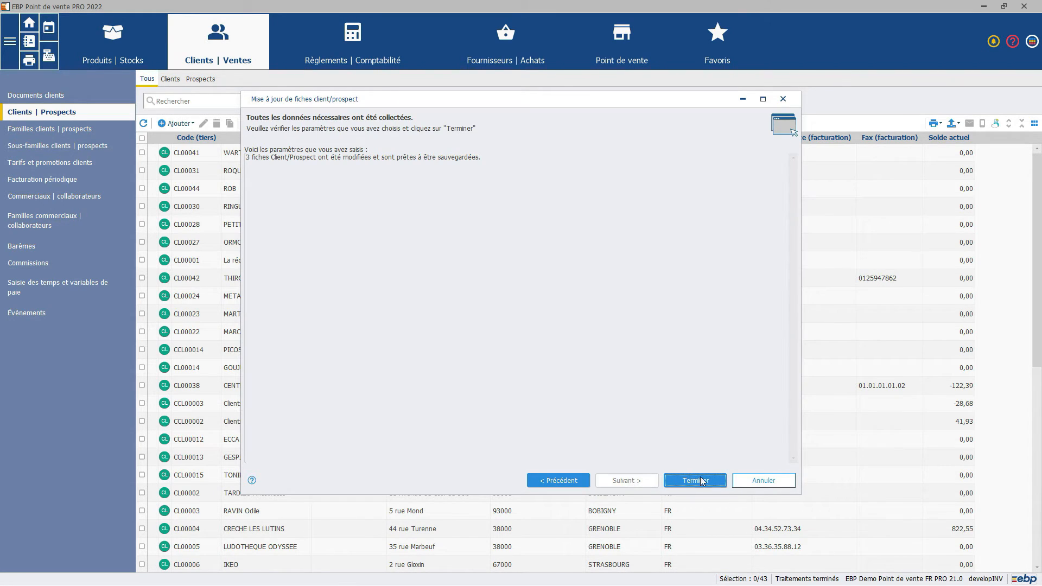
left_click(703, 479)
left_click(702, 480)
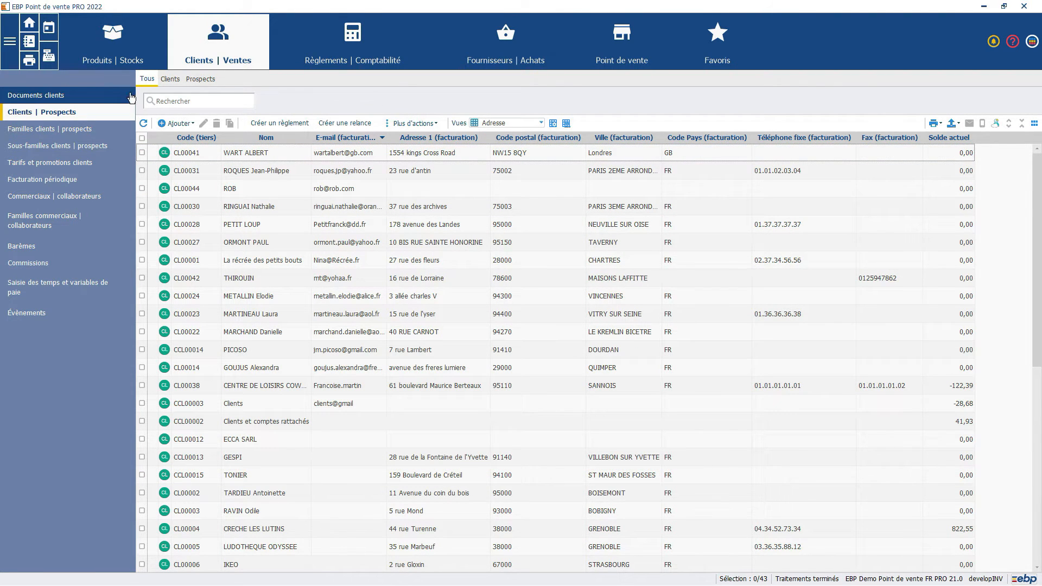
Open the company's e-mail settings for Tickets de Caisse.
left_click(9, 44)
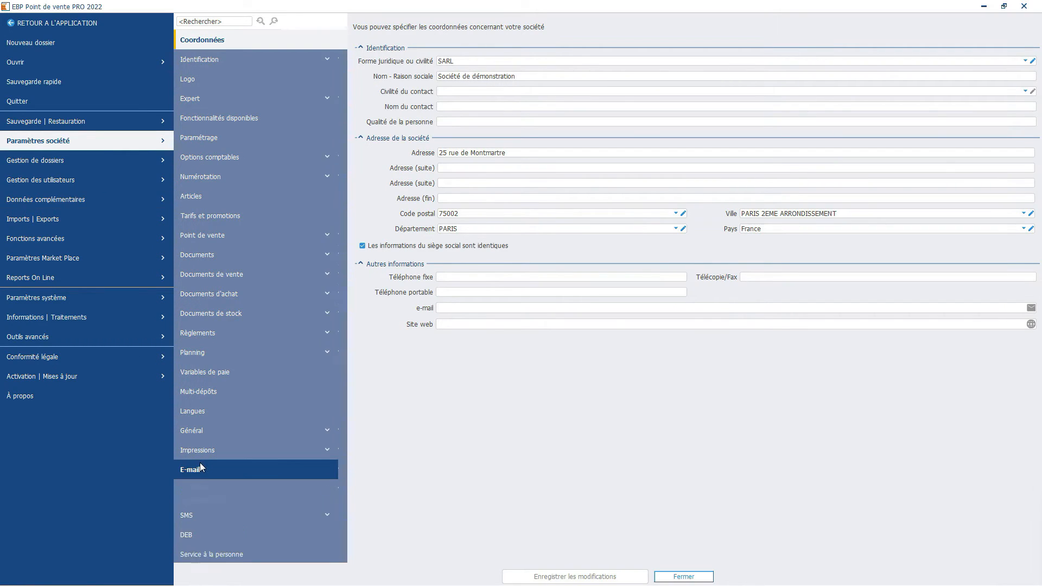
left_click(200, 465)
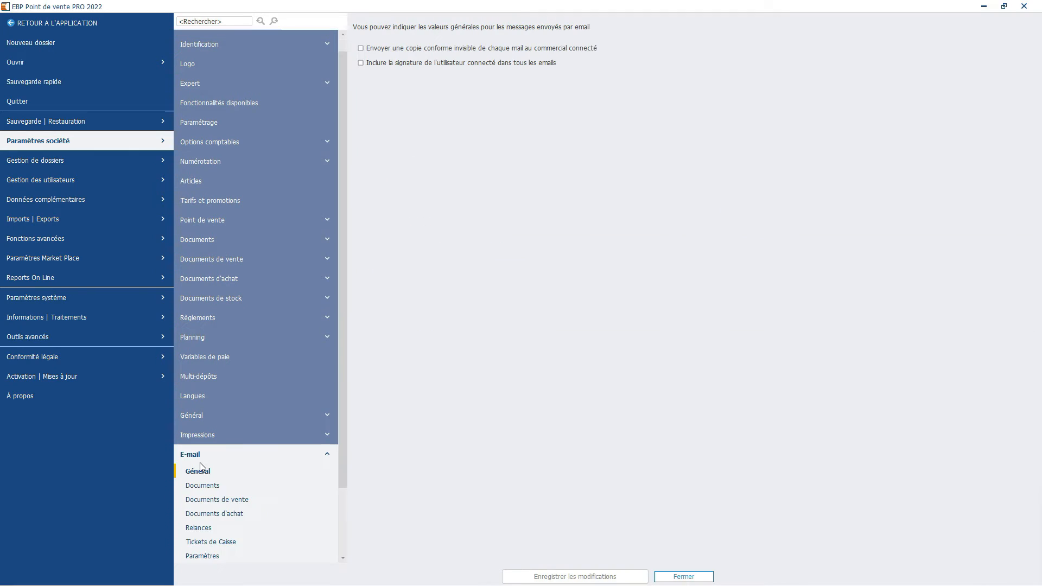
left_click(210, 542)
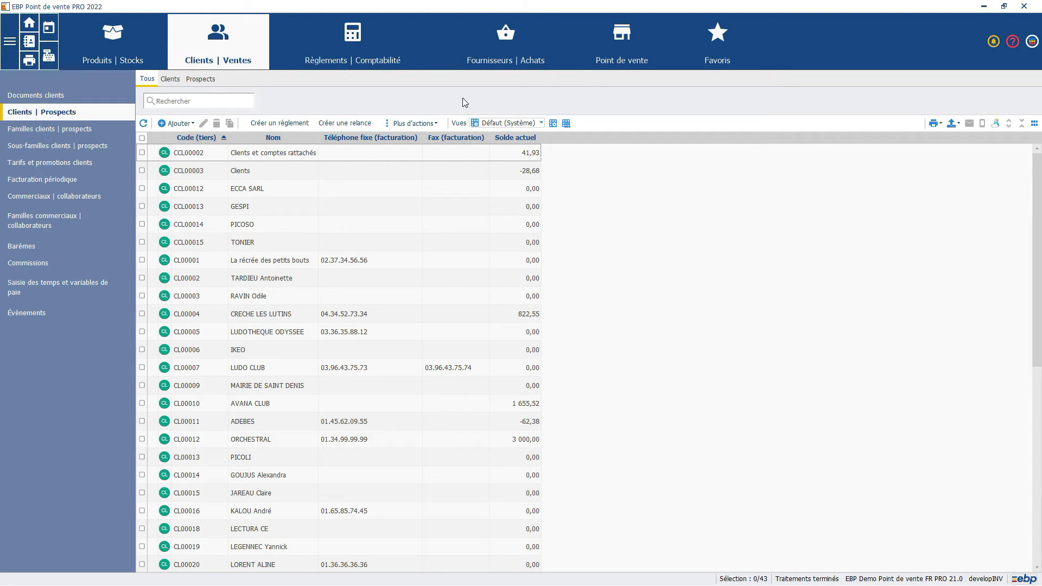
Switch the client list to the Adresse (Système) view.
left_click(540, 124)
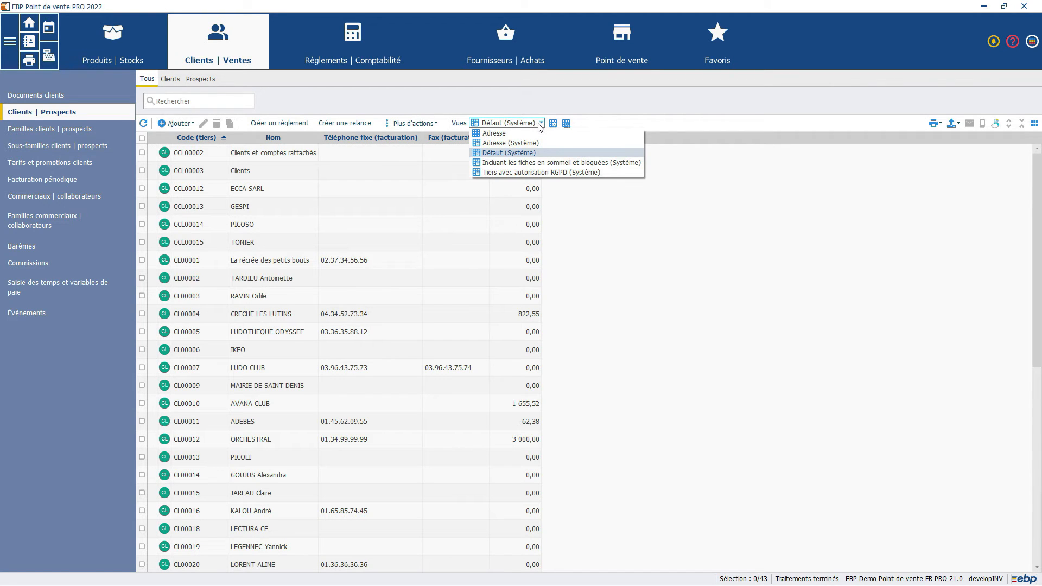
left_click(530, 144)
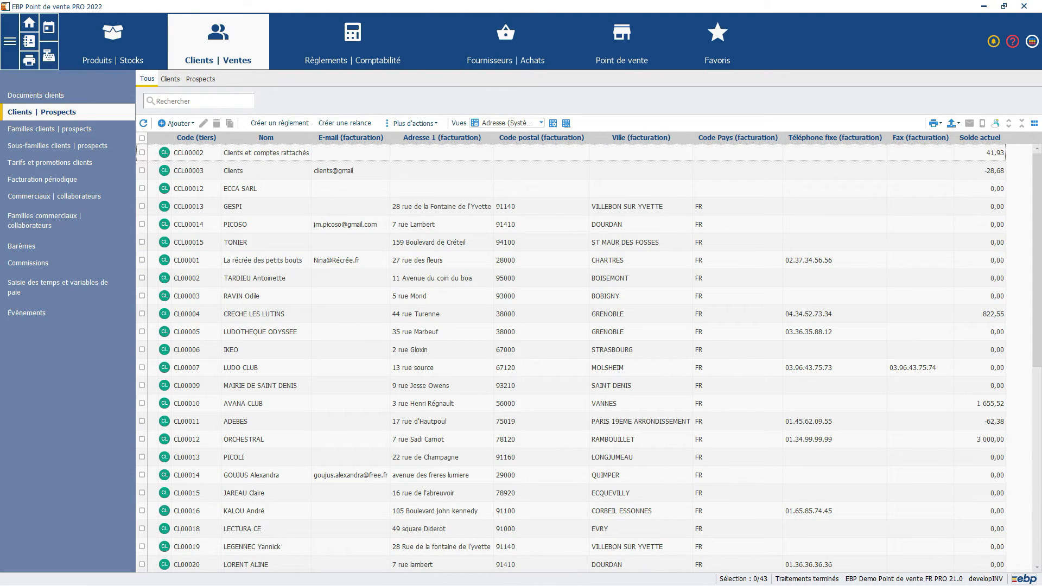
Go to the point-of-sale front office, open the cash register and assign the client Clients to the ticket.
left_click(49, 57)
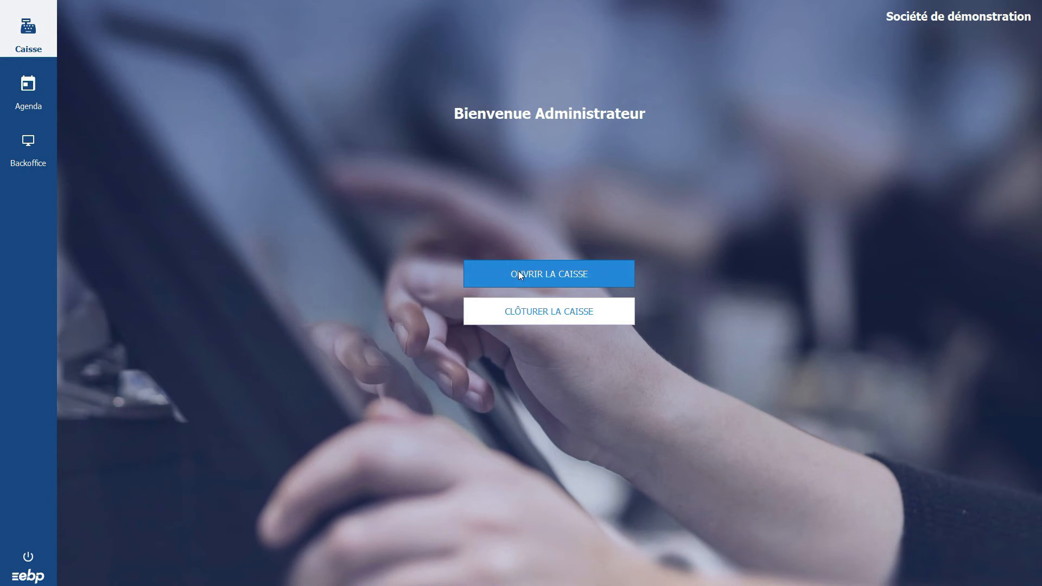
left_click(520, 274)
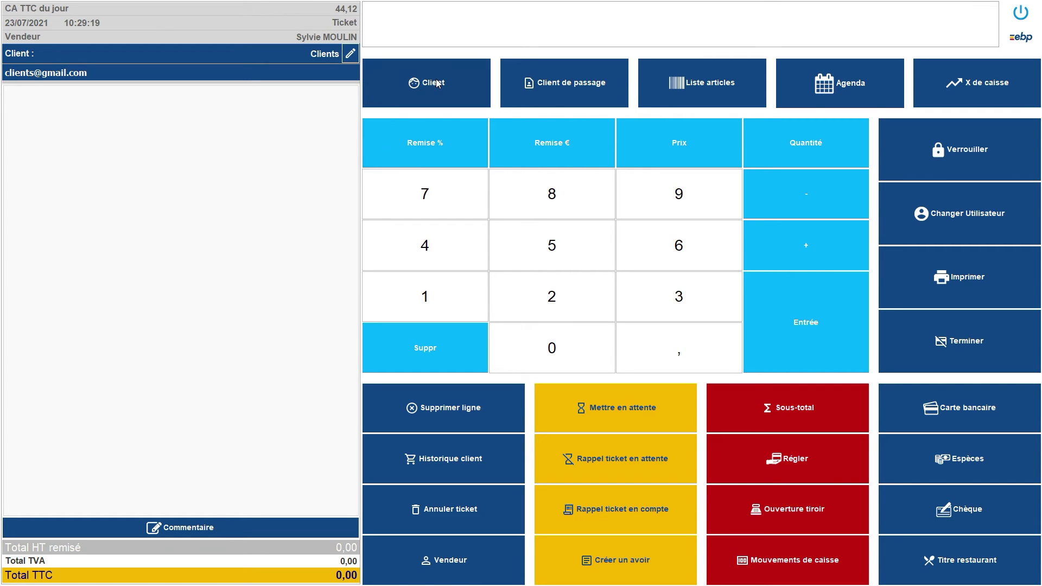
left_click(437, 83)
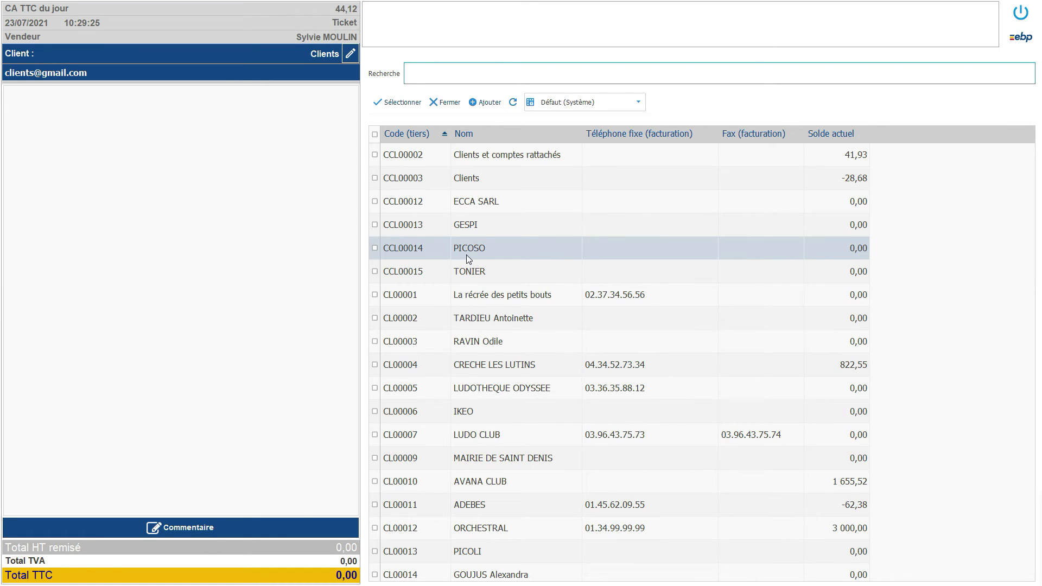
double_click(402, 182)
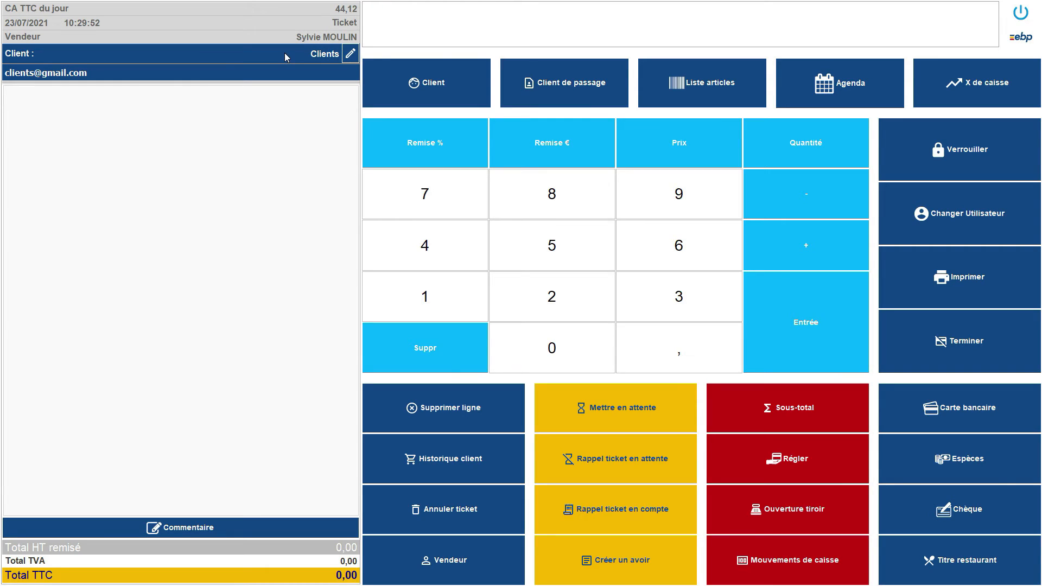
Edit the ticket's client record, setting Envoi du ticket par e-mail to Demander, and validate it.
left_click(356, 56)
key("Tab")
left_click(623, 342)
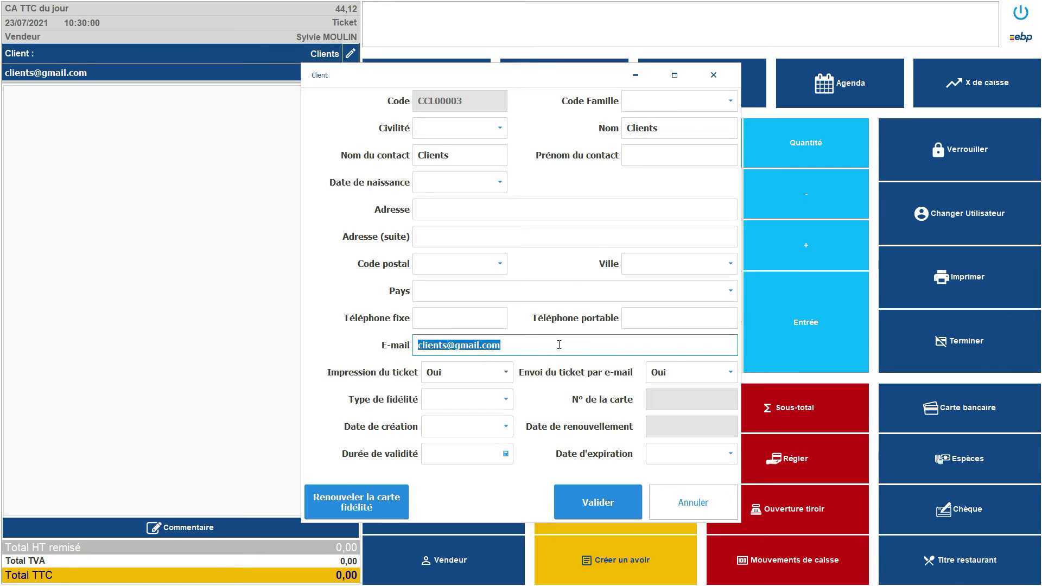
left_click(733, 374)
left_click(717, 409)
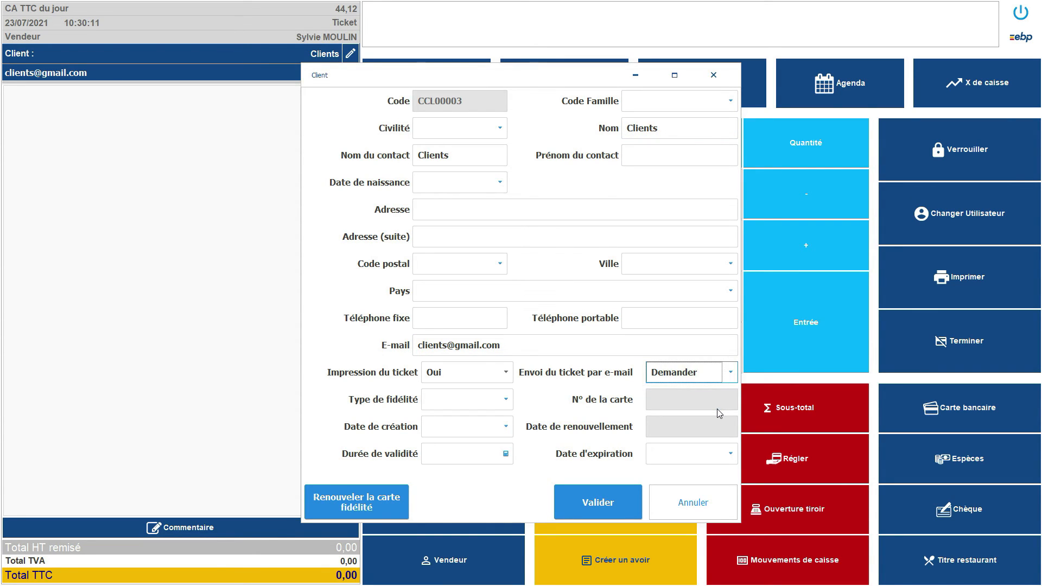
left_click(605, 498)
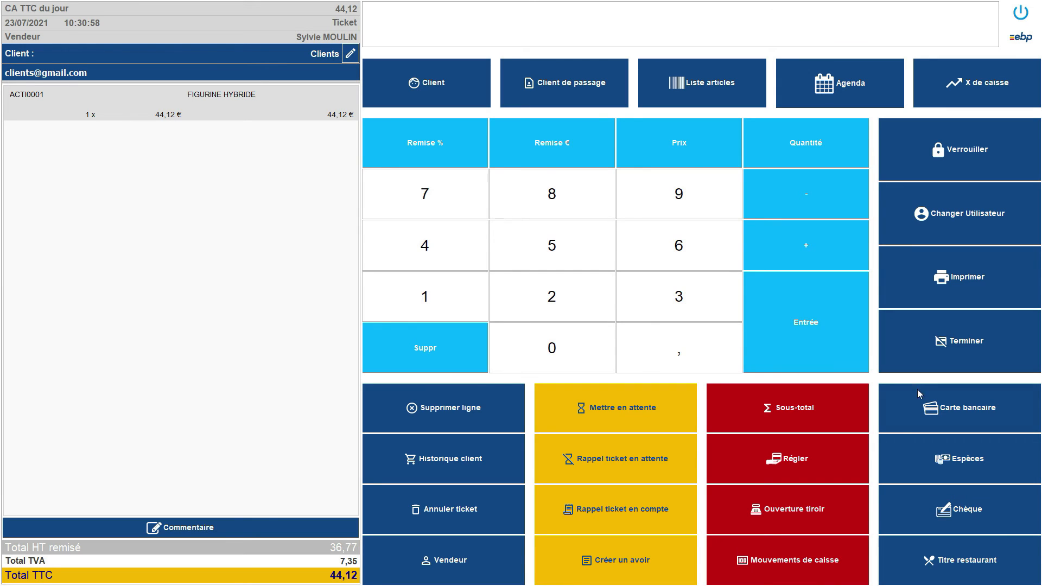
Settle the FIGURINE HYBRIDE ticket by Carte bancaire and agree to send the receipt by e-mail.
left_click(940, 410)
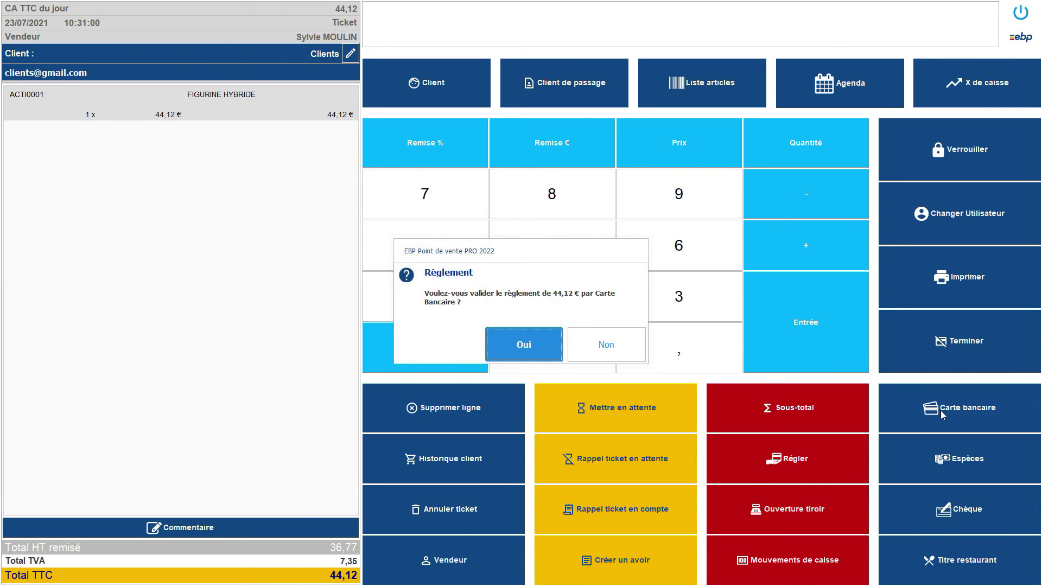
left_click(545, 344)
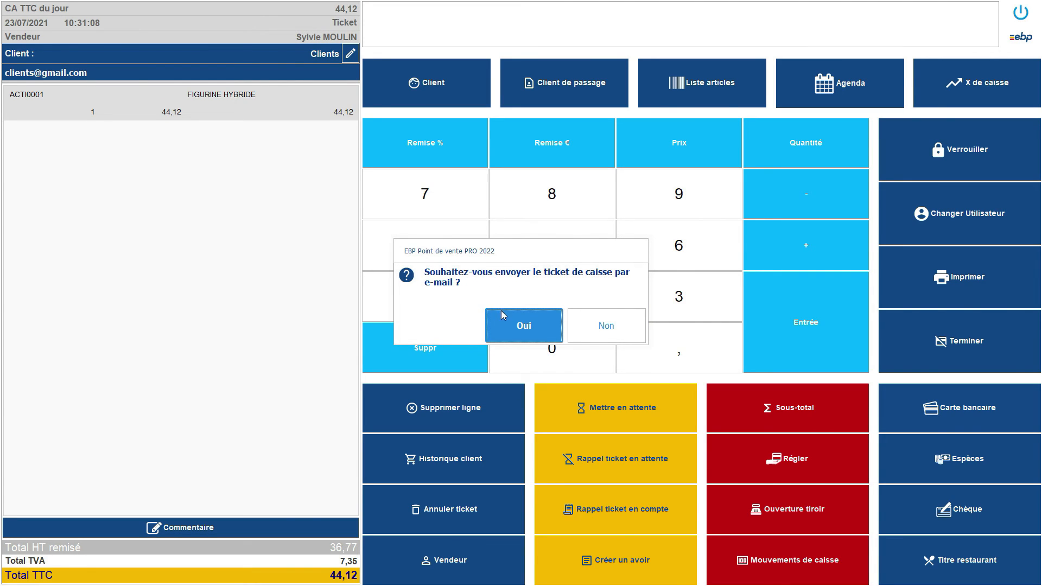
left_click(500, 311)
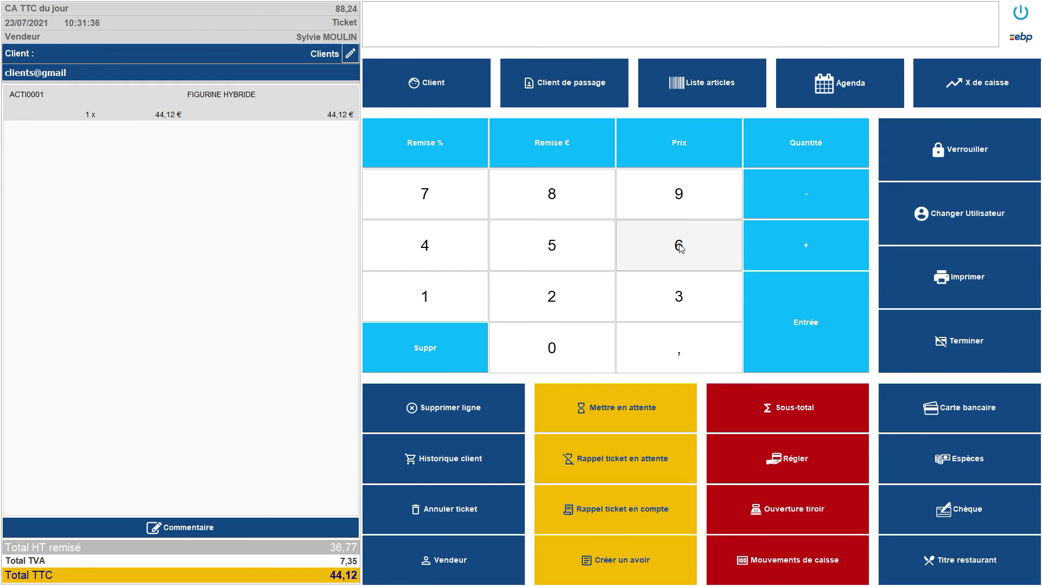
Settle the next FIGURINE HYBRIDE ticket by Carte bancaire and dismiss the e-mail information window.
left_click(964, 414)
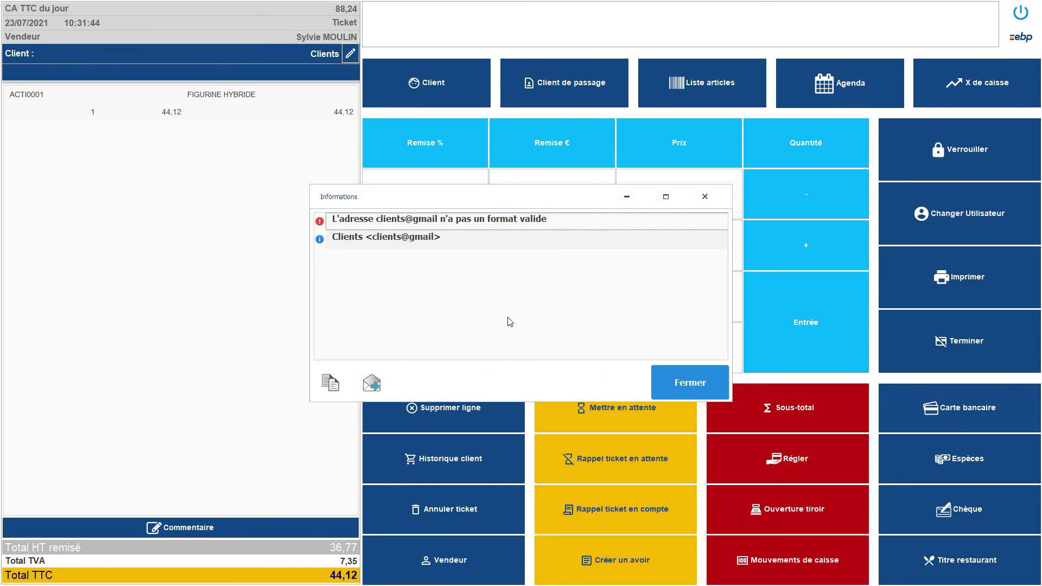
left_click(680, 380)
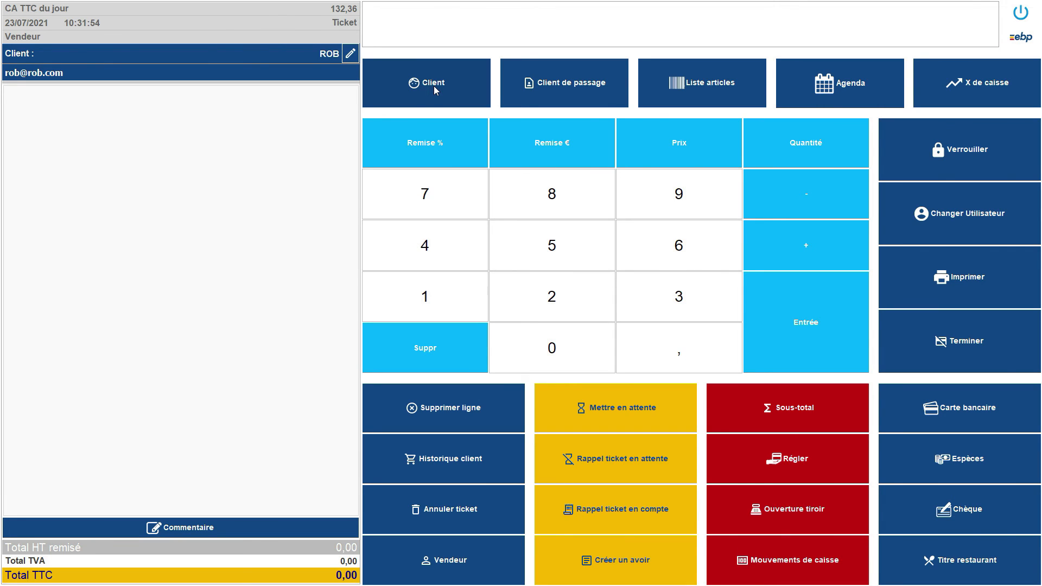
Record a walk-in client on the new ticket with the name Clients and the client's e-mail address.
left_click(434, 85)
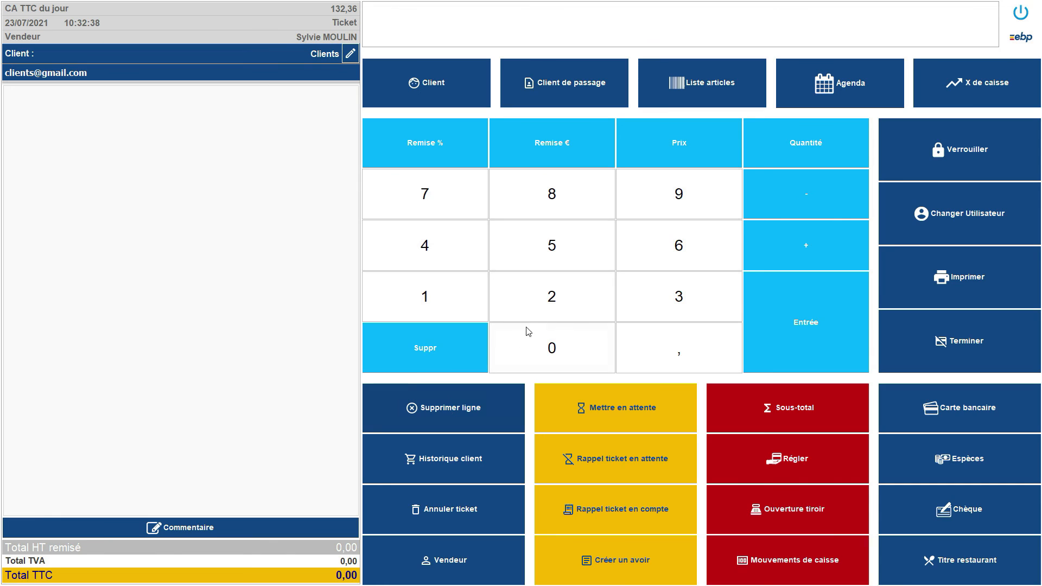
left_click(570, 84)
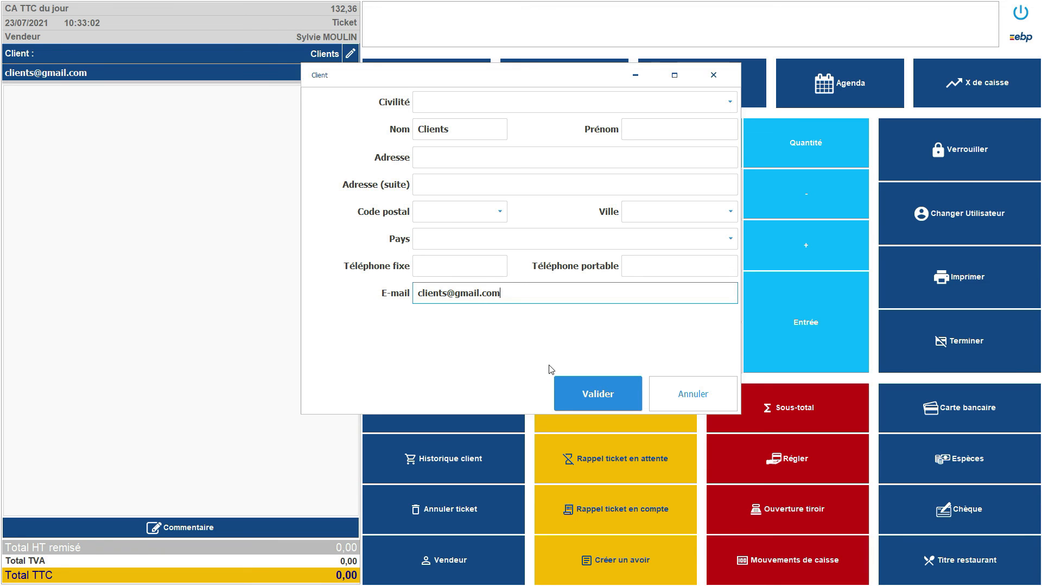
left_click(589, 388)
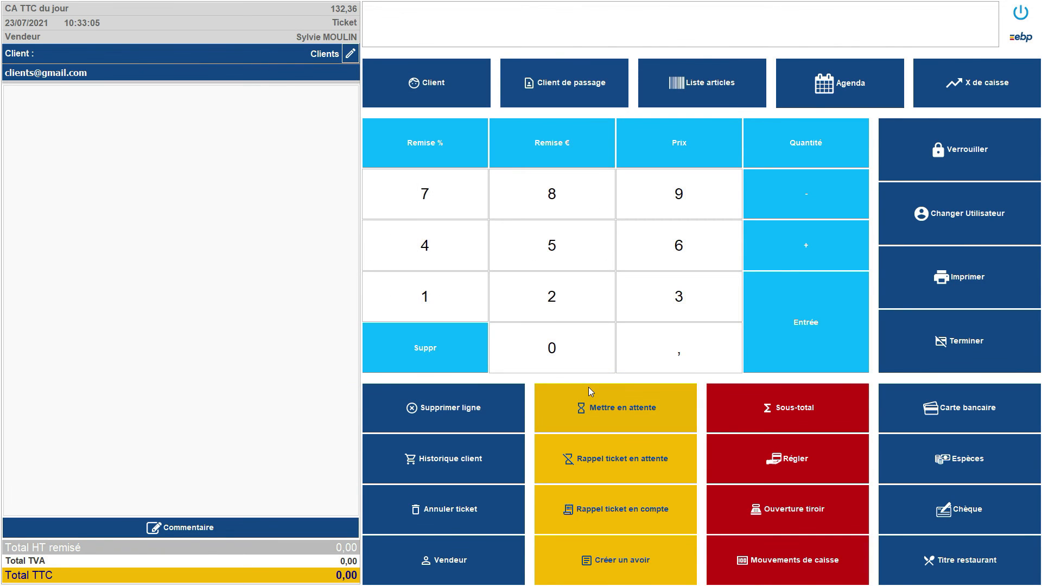